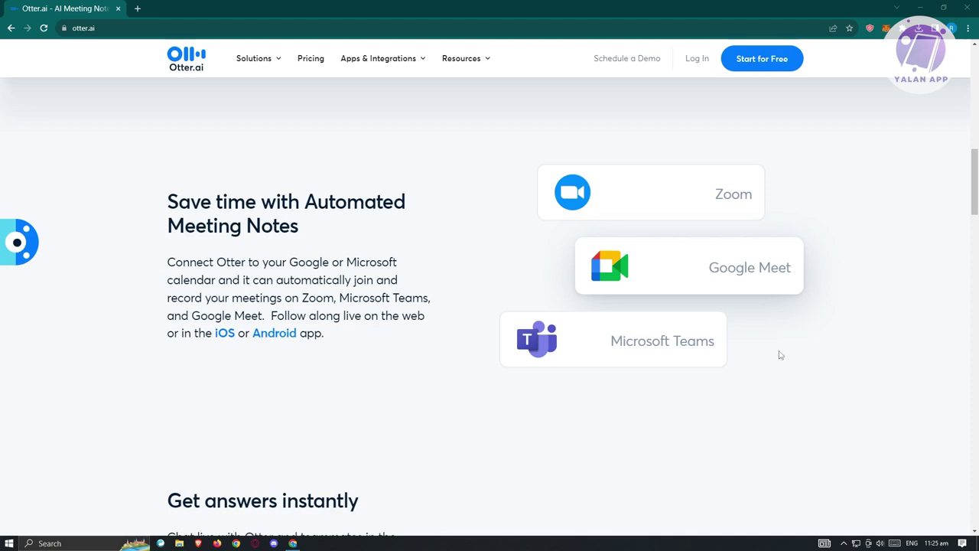
Choose Start for Free on the Otter.ai homepage to begin a free account sign-up.
click(770, 68)
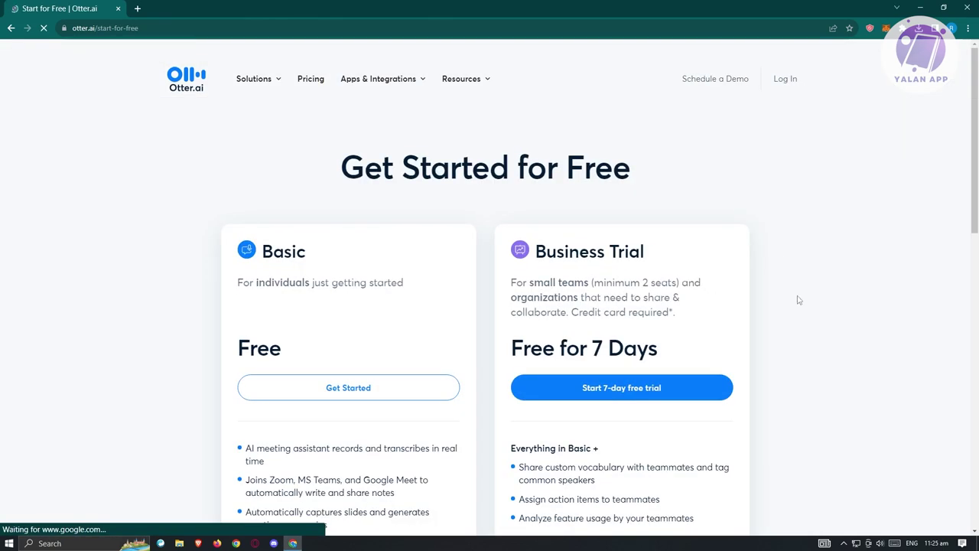
Pick the free Basic plan instead of the 7-day Business Trial.
scroll(814, 395, down, 2)
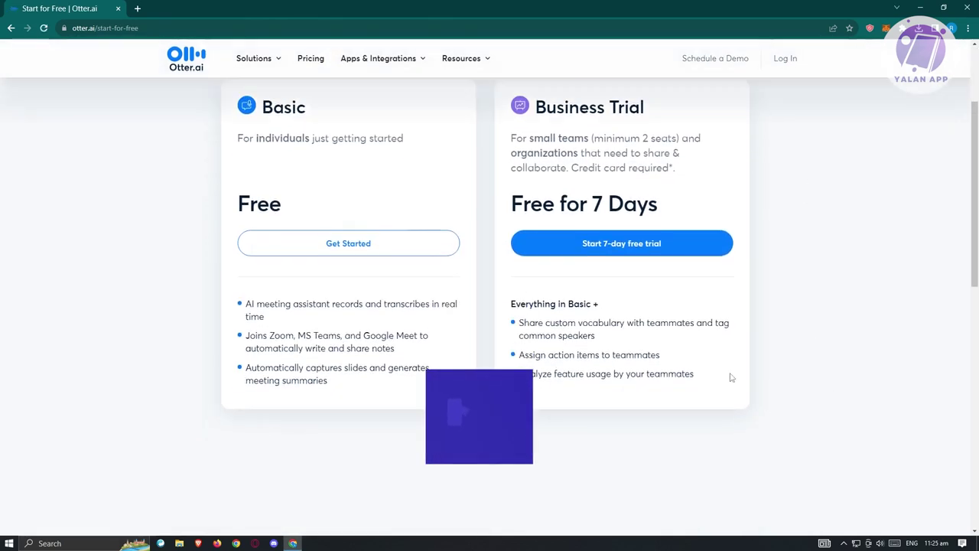
scroll(564, 189, up, 2)
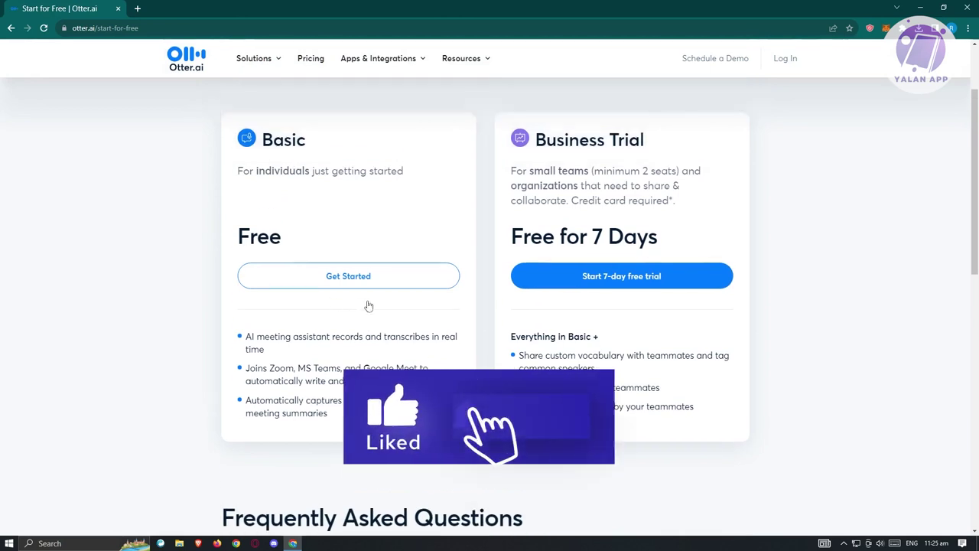
drag(680, 304, 494, 302)
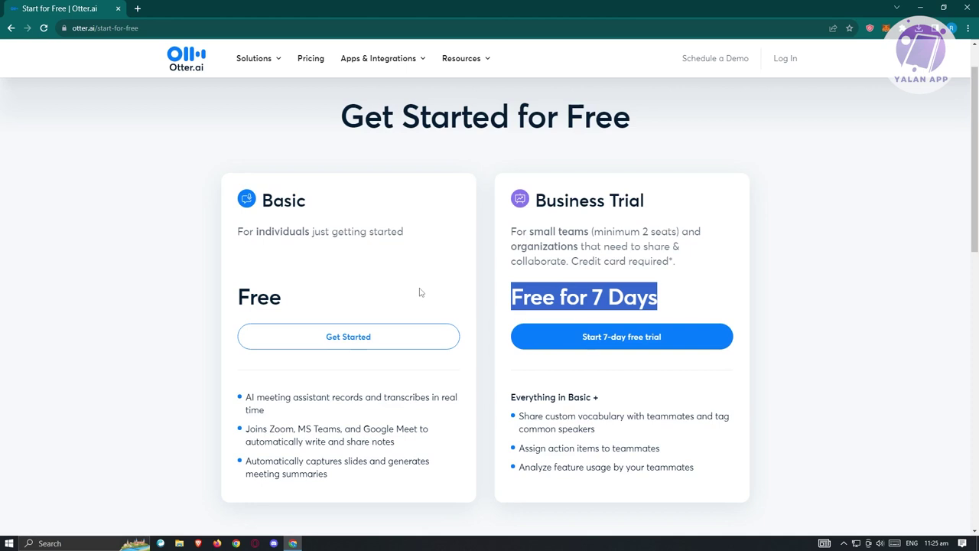
scroll(420, 291, down, 1)
click(372, 294)
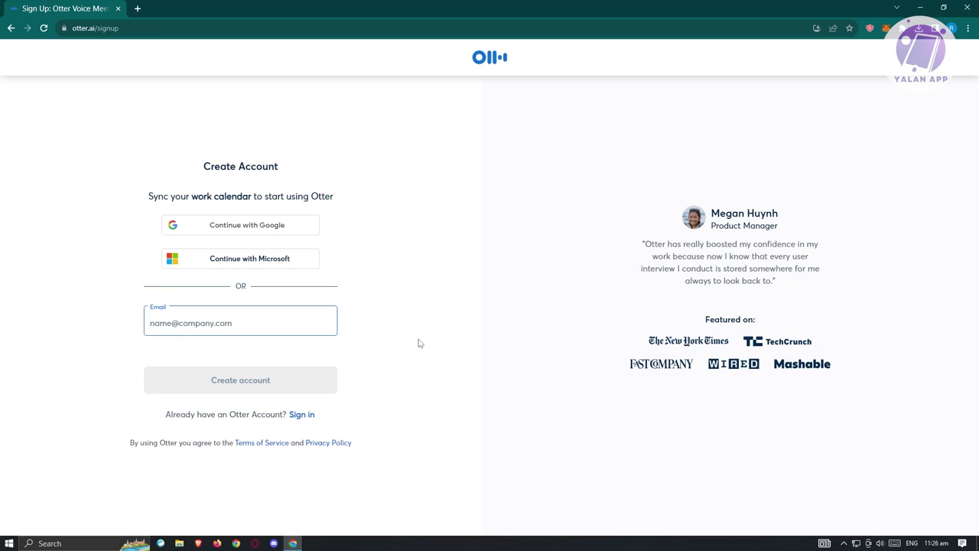
Sign up with Continue with Google using the first Google account, and confirm.
click(293, 233)
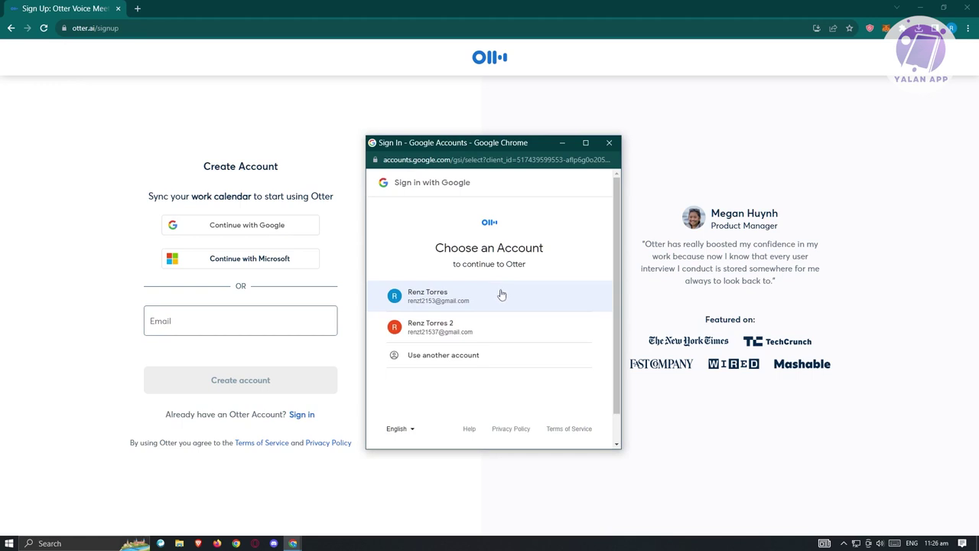
click(406, 307)
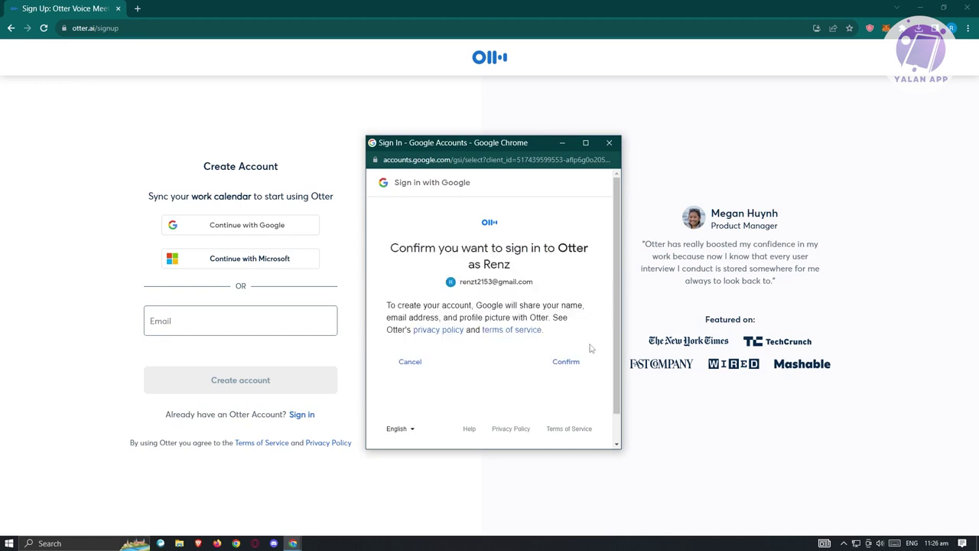
click(566, 364)
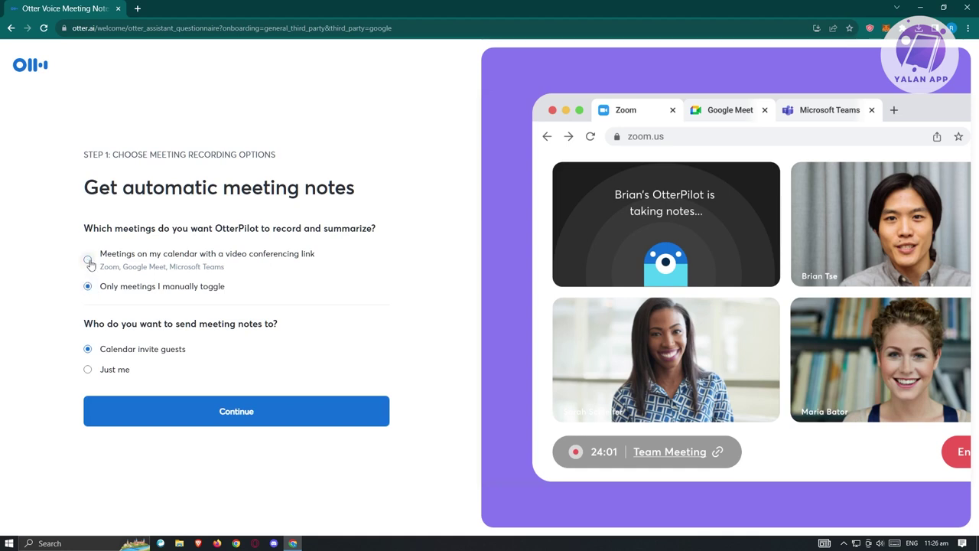
Record 'Meetings on my calendar', send notes 'Just me', and allow Google Calendar access.
click(88, 260)
click(211, 411)
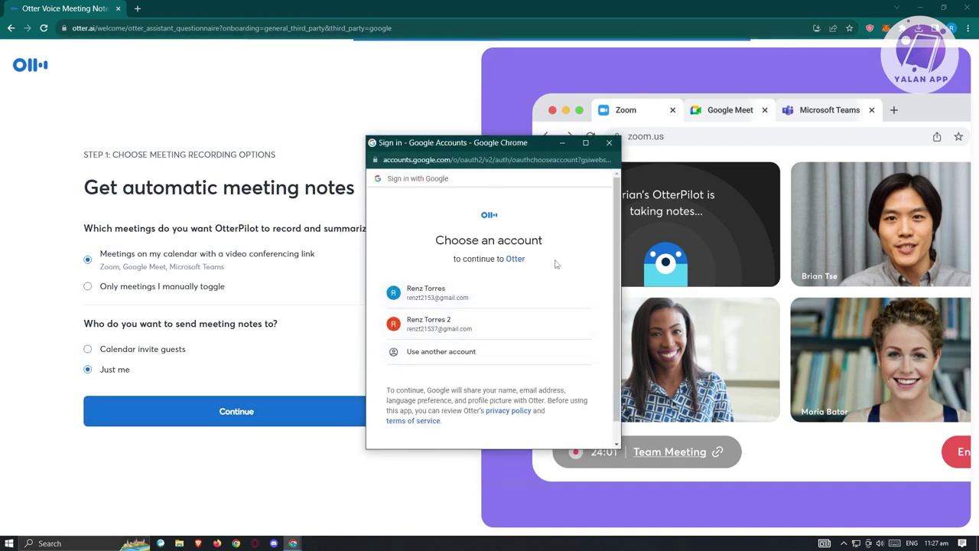
click(435, 295)
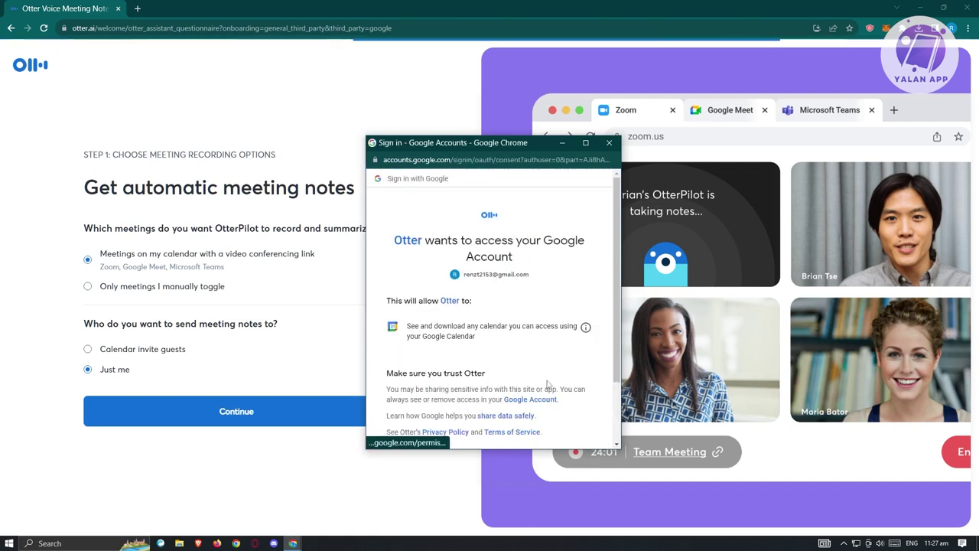
scroll(490, 359, down, 2)
scroll(484, 331, up, 2)
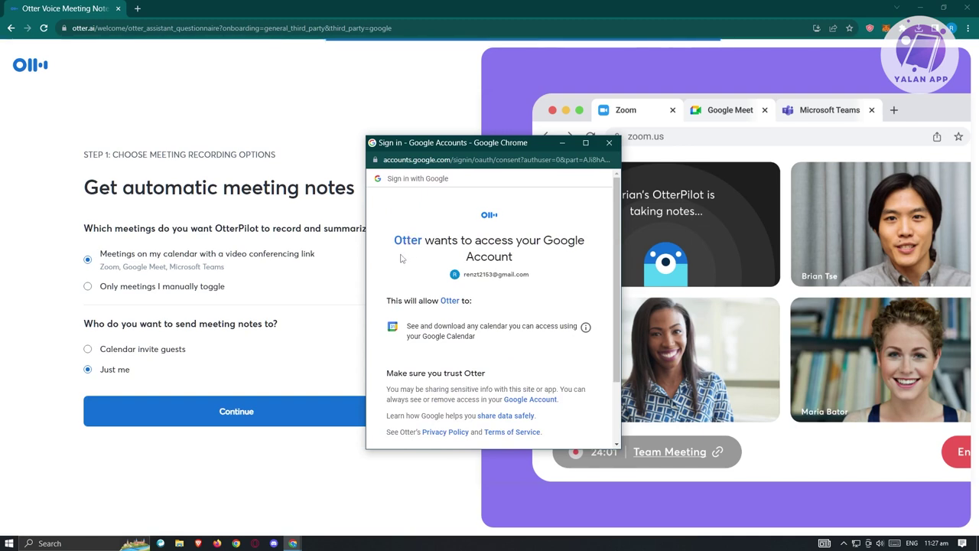
scroll(521, 322, down, 2)
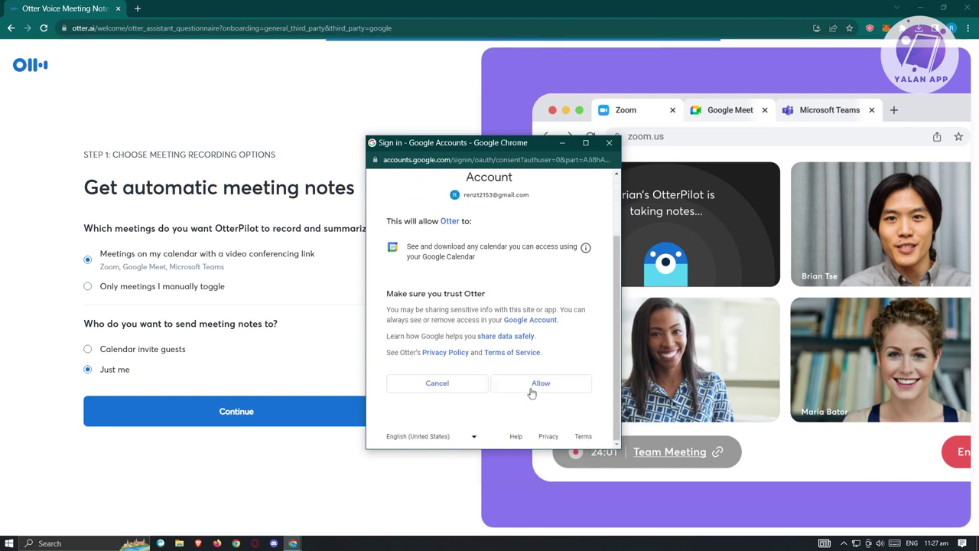
click(558, 389)
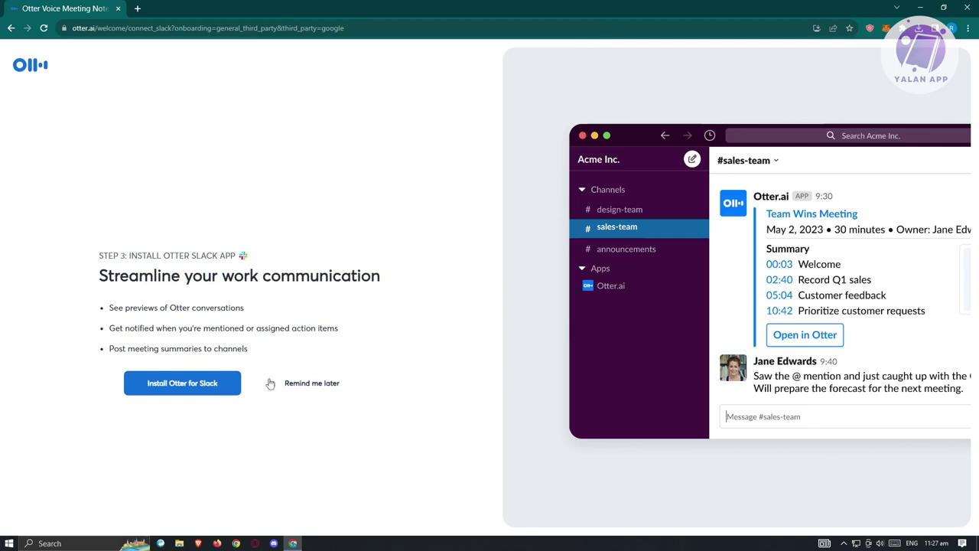
Skip the Otter Slack app install with Remind me later.
click(316, 388)
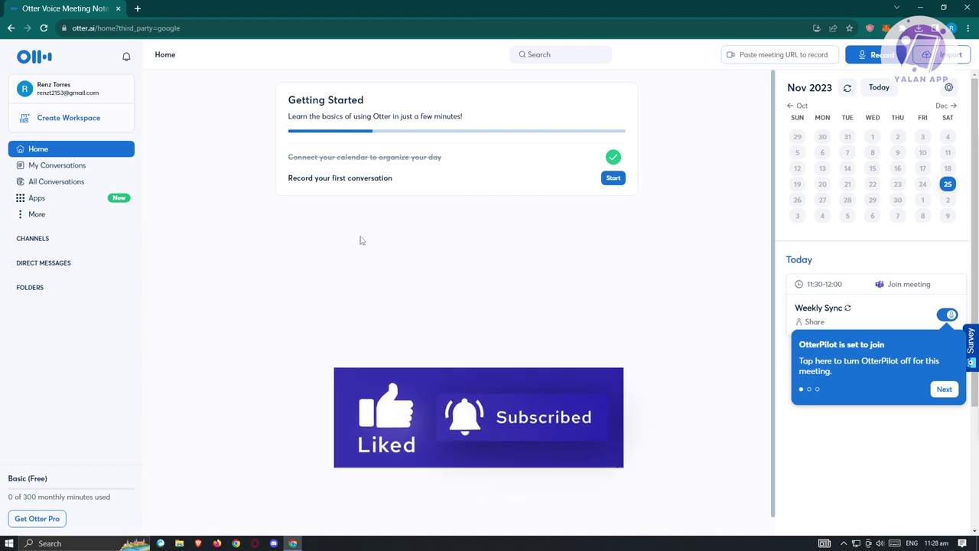
Browse My Conversations and All Conversations, then open the Apps integrations page.
click(50, 170)
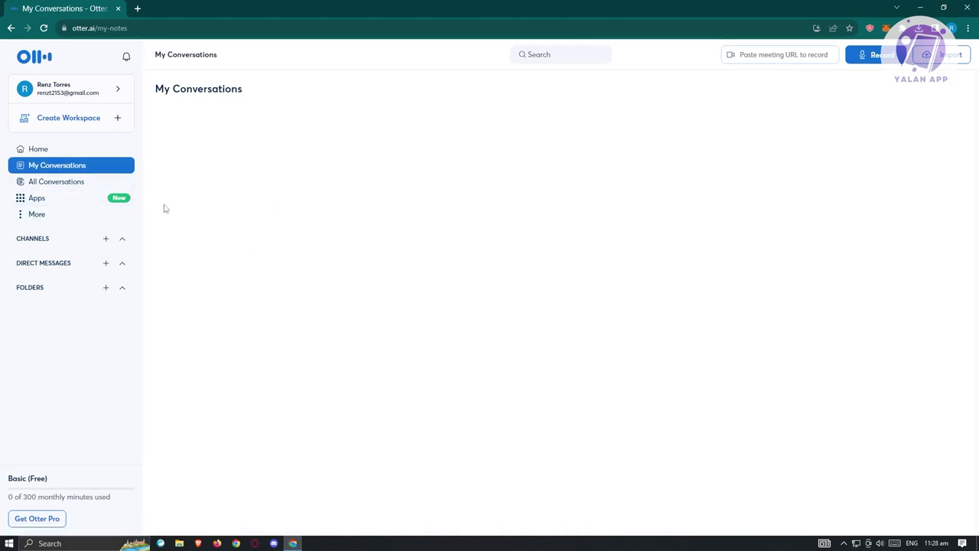
click(96, 186)
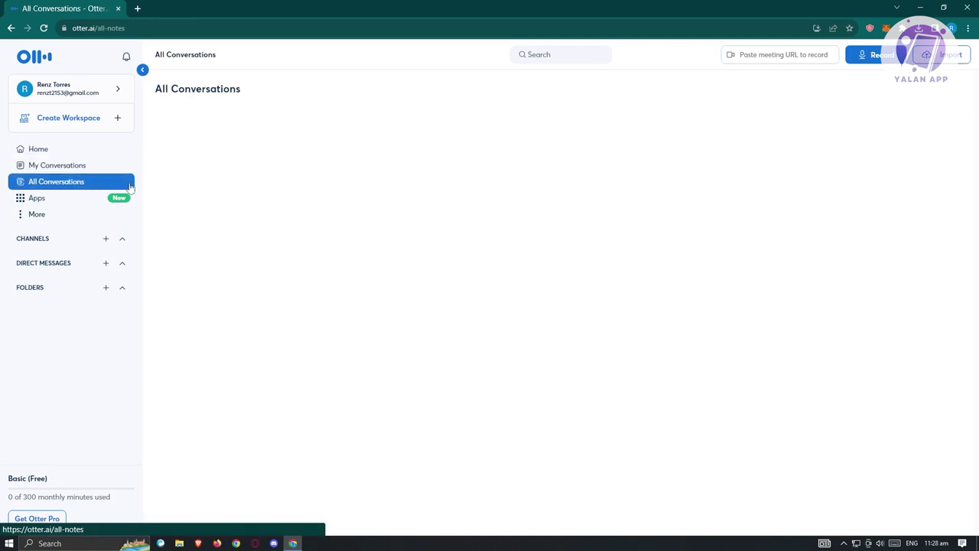
click(40, 203)
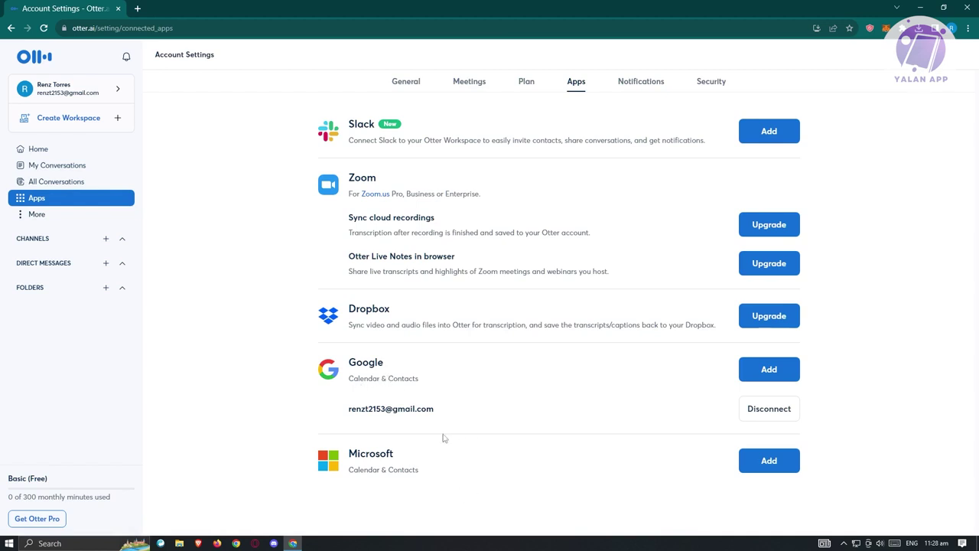
Look through the More sidebar options, then choose Create Workspace.
click(22, 219)
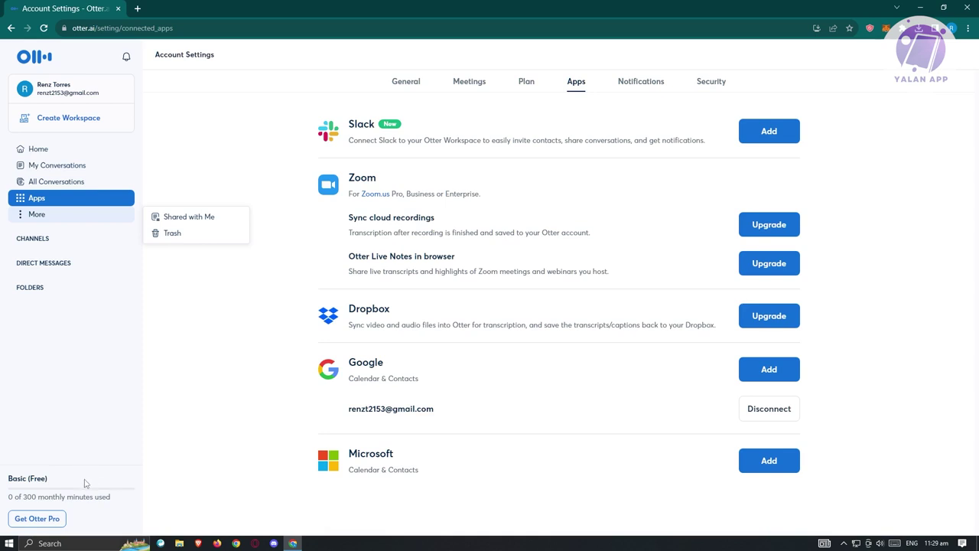
click(79, 417)
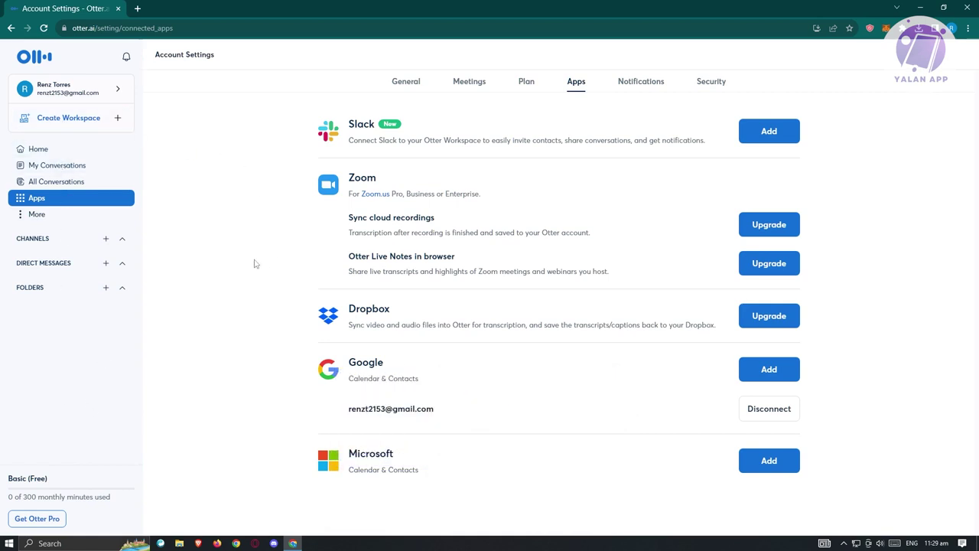
click(61, 124)
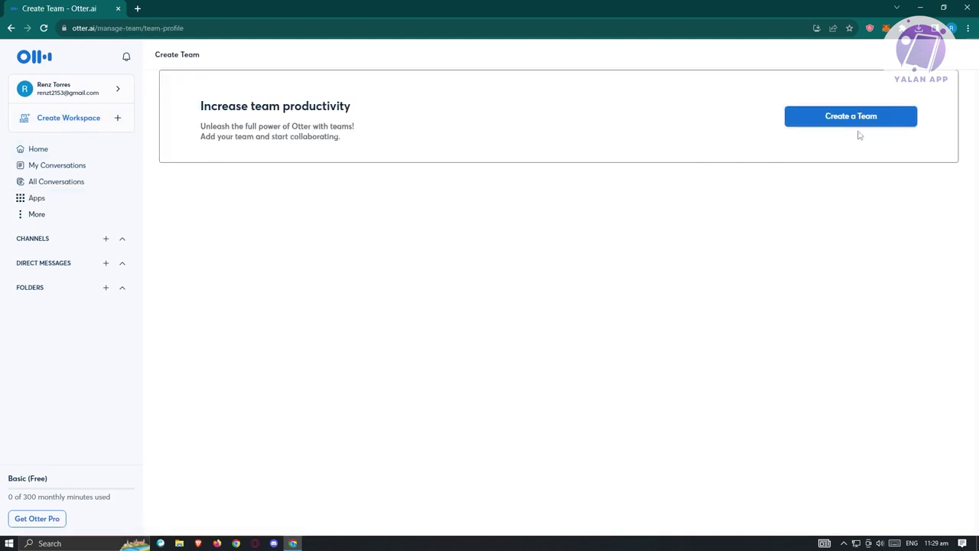
Highlight the team productivity heading and choose Create a Team for the Business upgrade.
drag(208, 111, 452, 114)
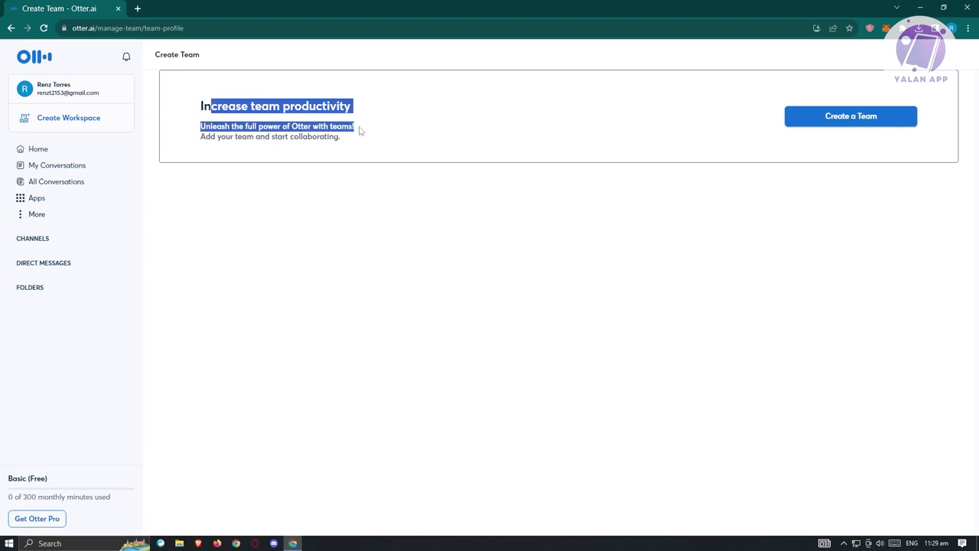
click(851, 119)
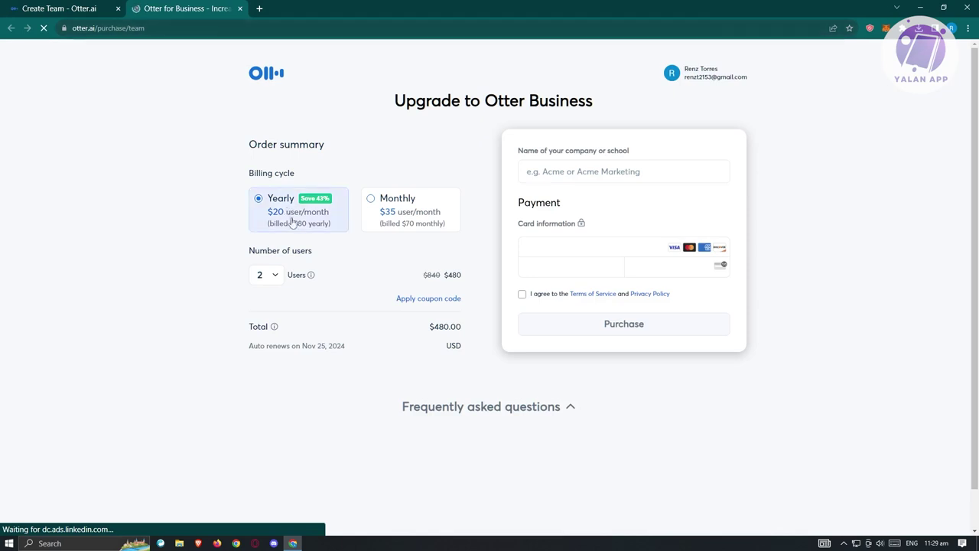
mouse_move(310, 274)
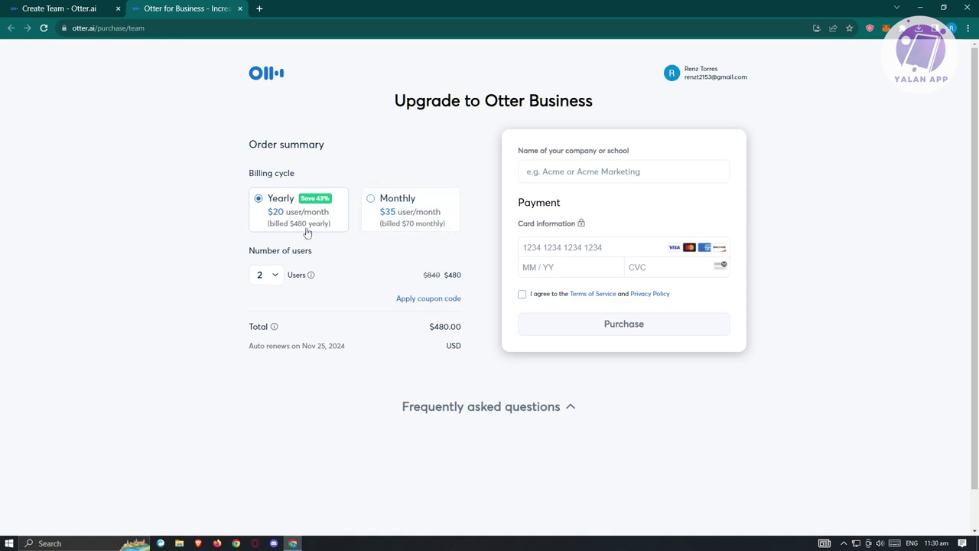
Close the Otter for Business upgrade tab and go back to the Home dashboard.
click(90, 9)
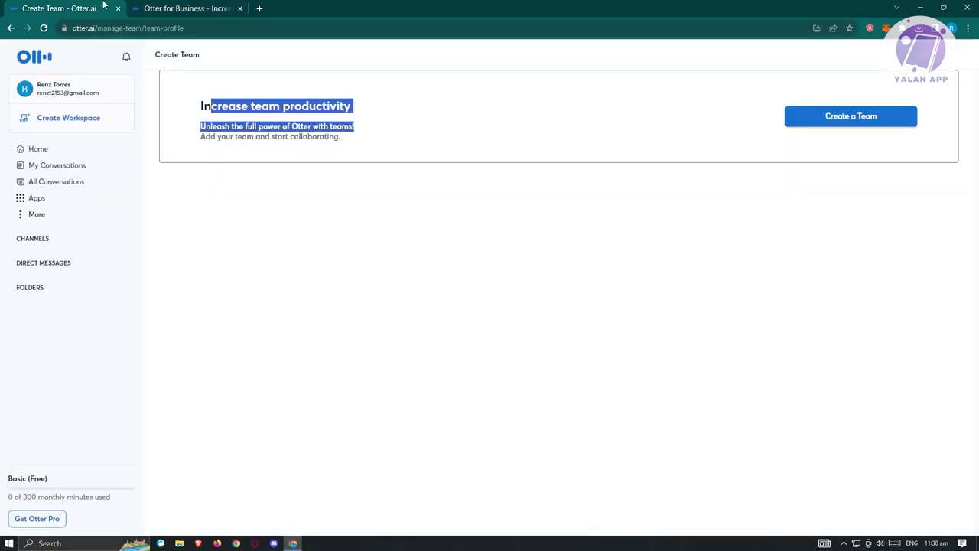
click(241, 9)
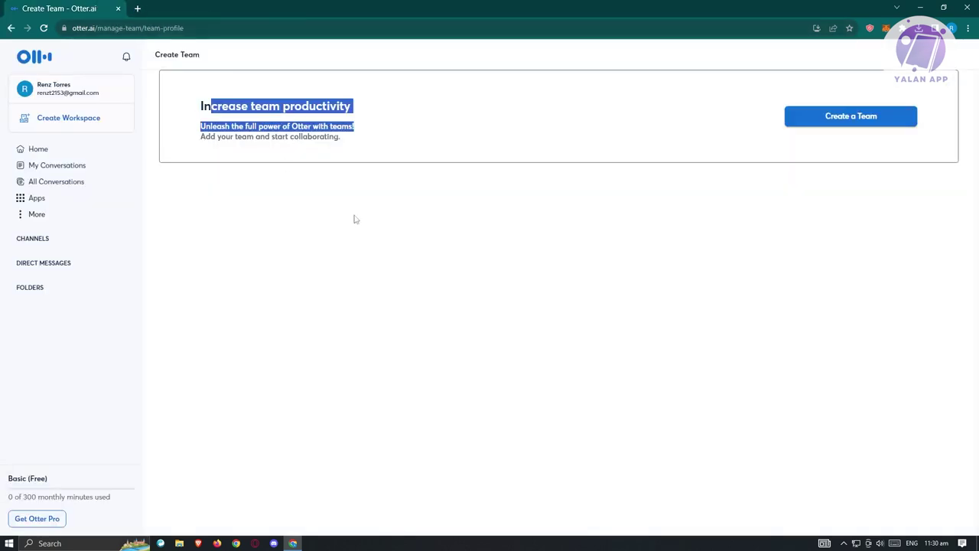
click(37, 150)
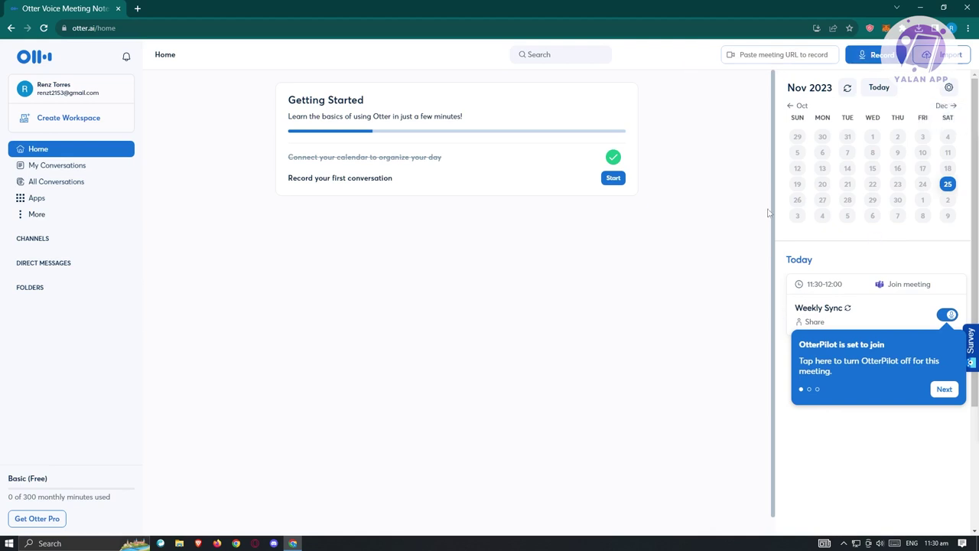
click(753, 54)
click(730, 156)
Record a new Note, allow Chrome microphone access, and dismiss the 30-minute limit popup.
click(878, 58)
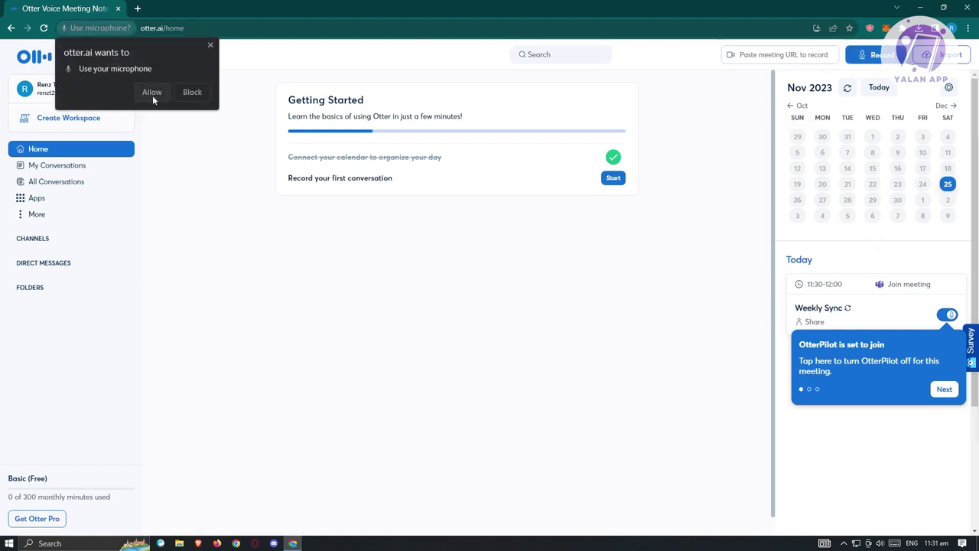
click(152, 92)
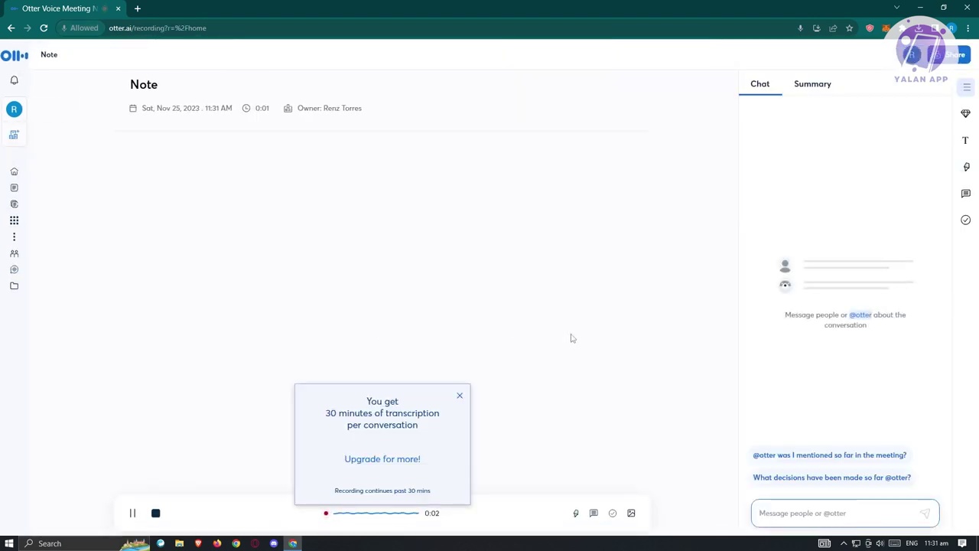
click(460, 395)
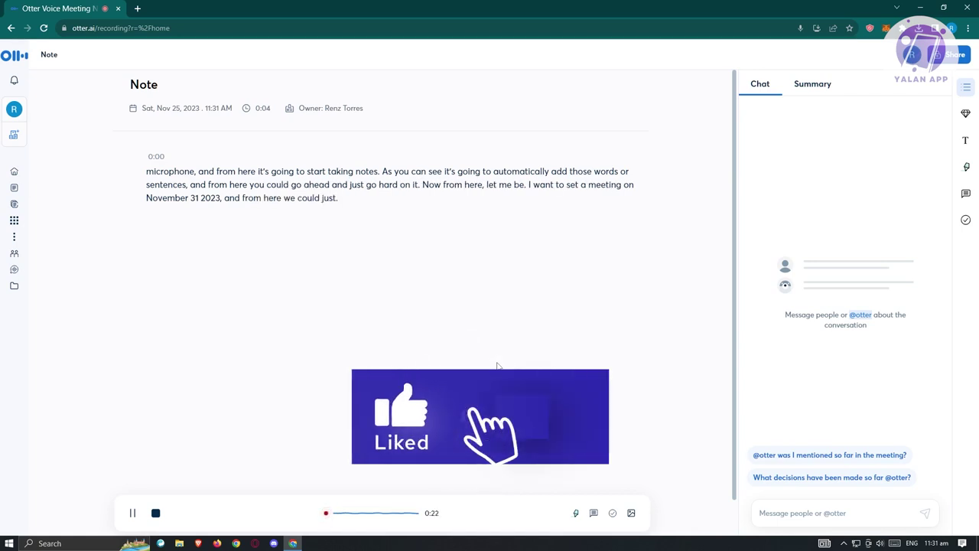
Stop the recording, open the saved 0:26 Note, play its transcript and select the date November 31 2023.
click(157, 523)
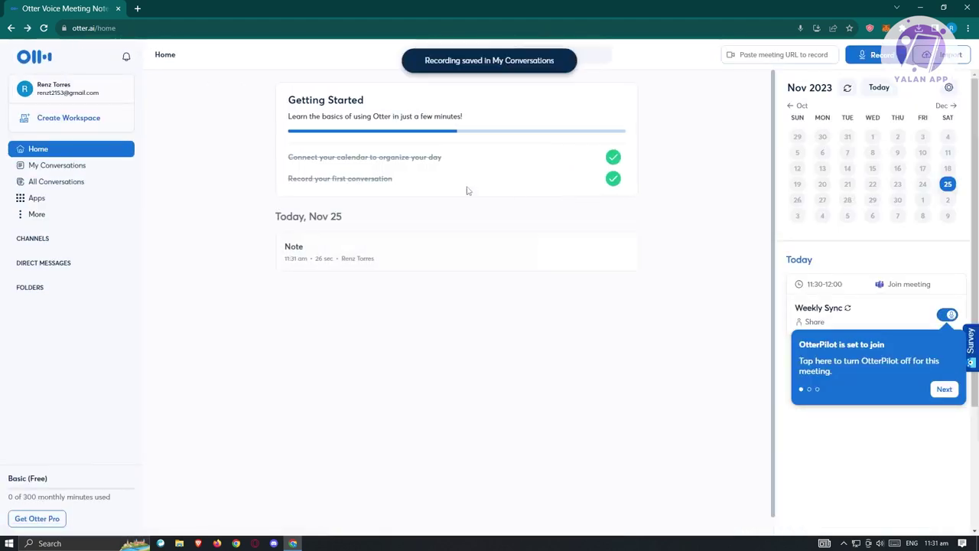
click(301, 254)
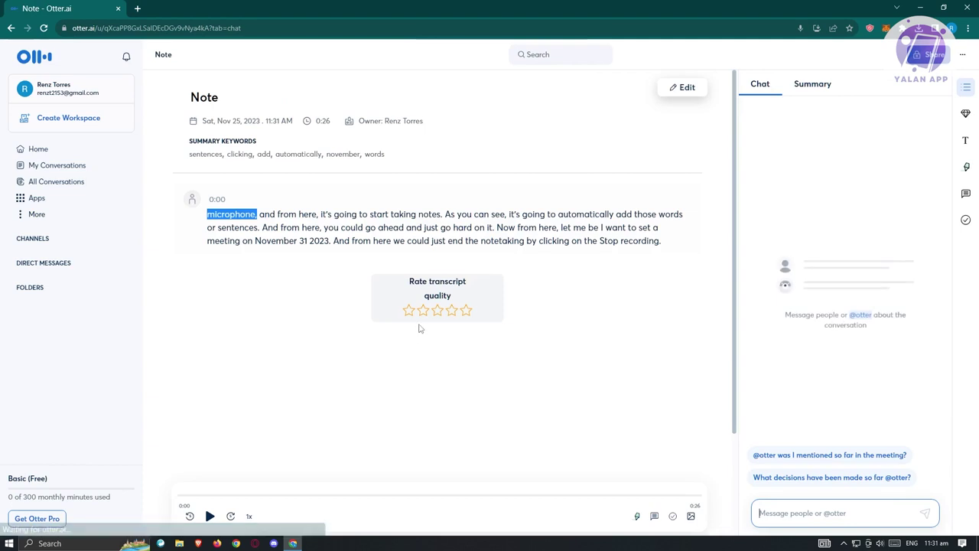
click(285, 222)
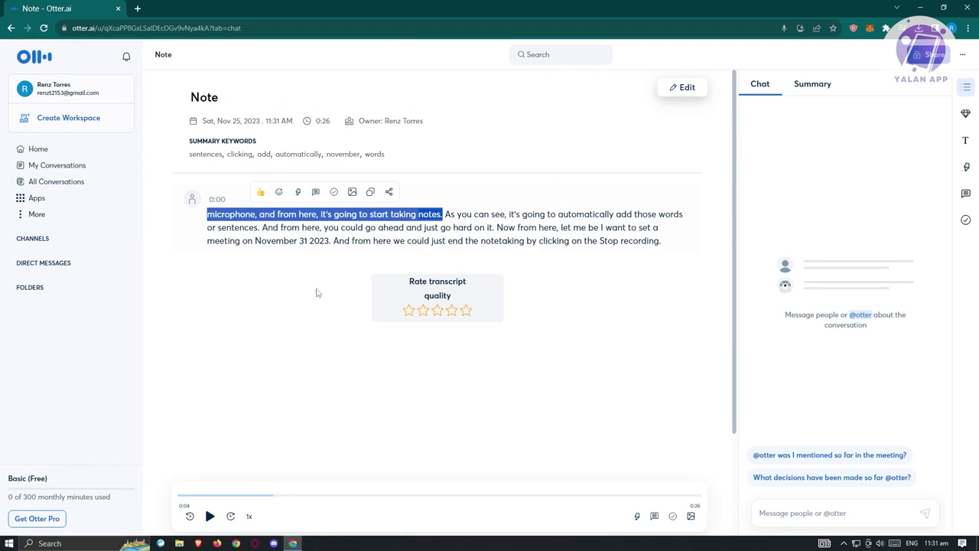
drag(446, 216, 589, 216)
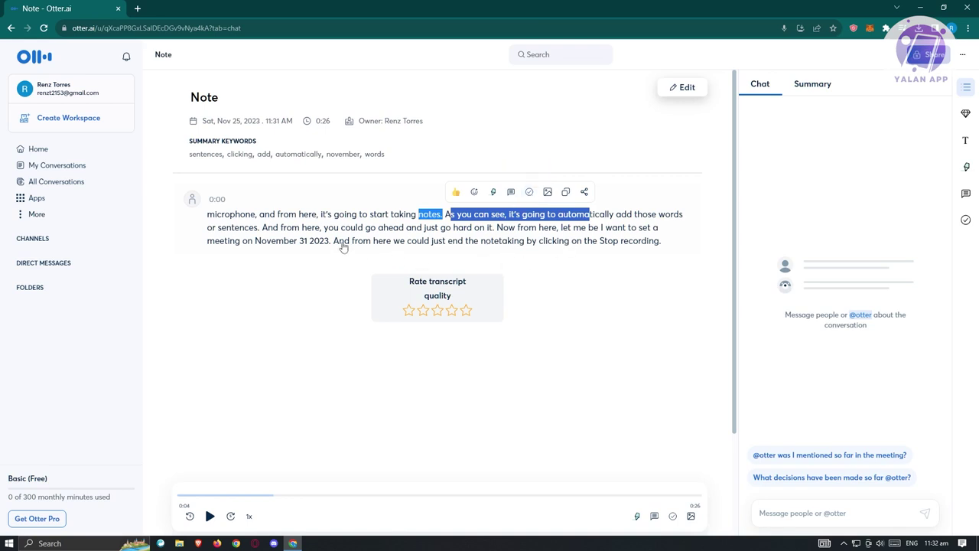
drag(256, 242, 329, 243)
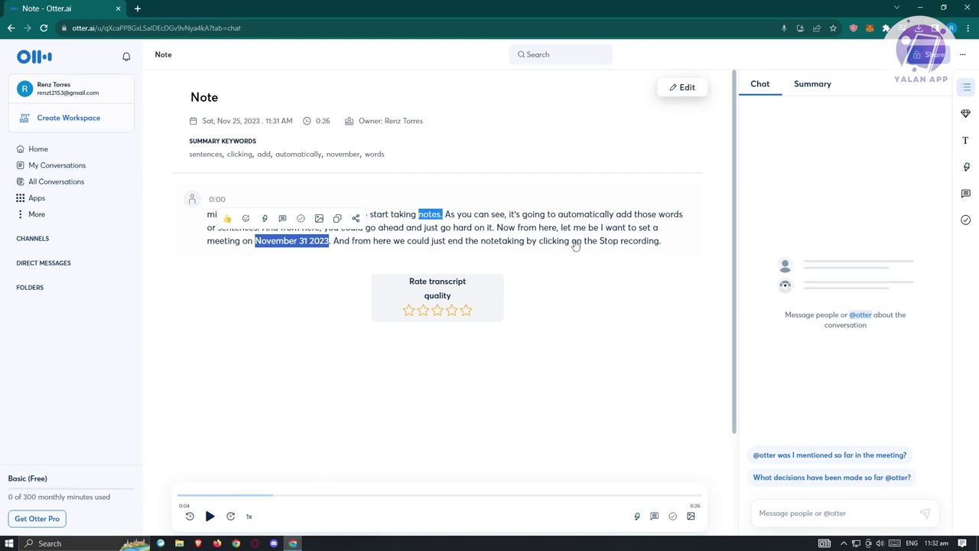
Make 'meeting on November 31 2023' an action item assigned to yourself.
drag(207, 241, 331, 247)
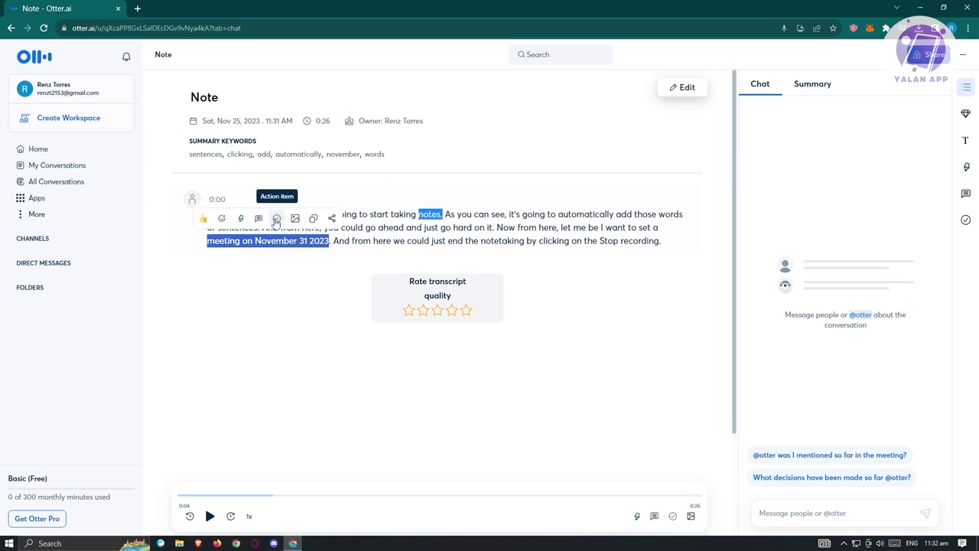
click(276, 220)
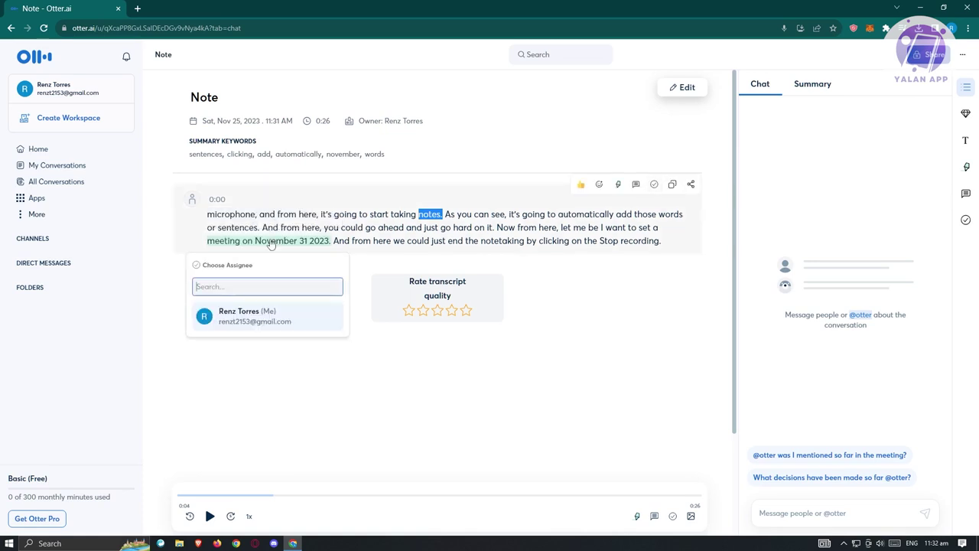
click(265, 320)
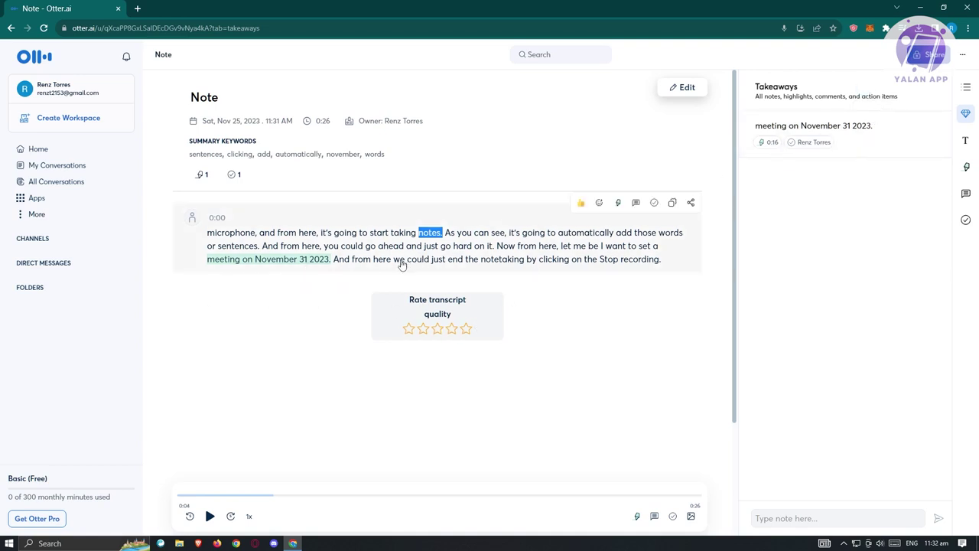
Seek playback near the transcript's end, select its last sentence, then reload the outdated Note page.
drag(400, 261, 499, 261)
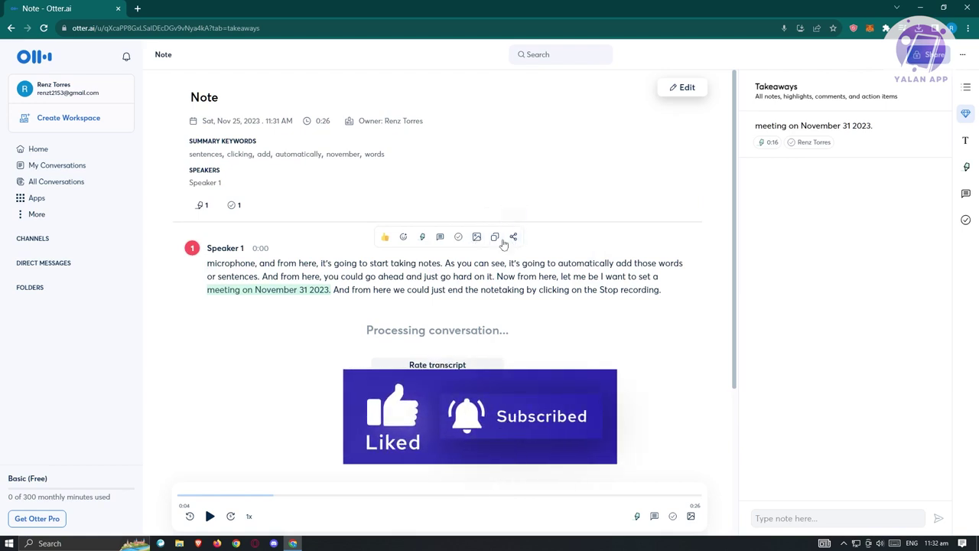
click(491, 276)
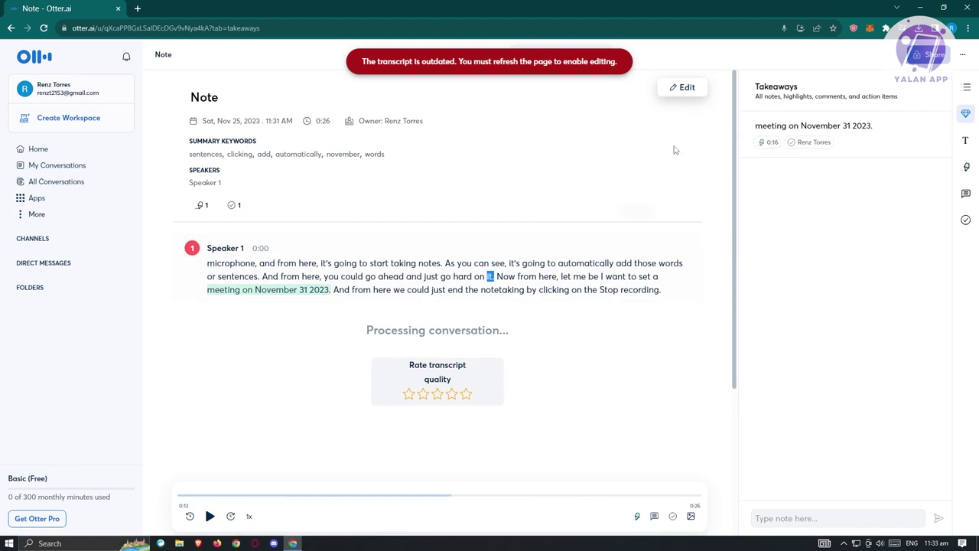
scroll(608, 184, down, 3)
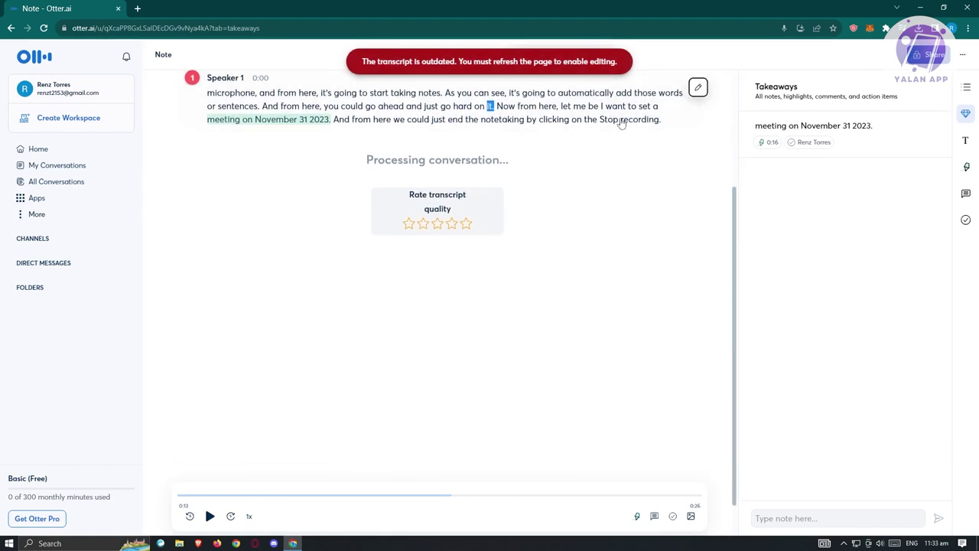
drag(663, 119, 333, 119)
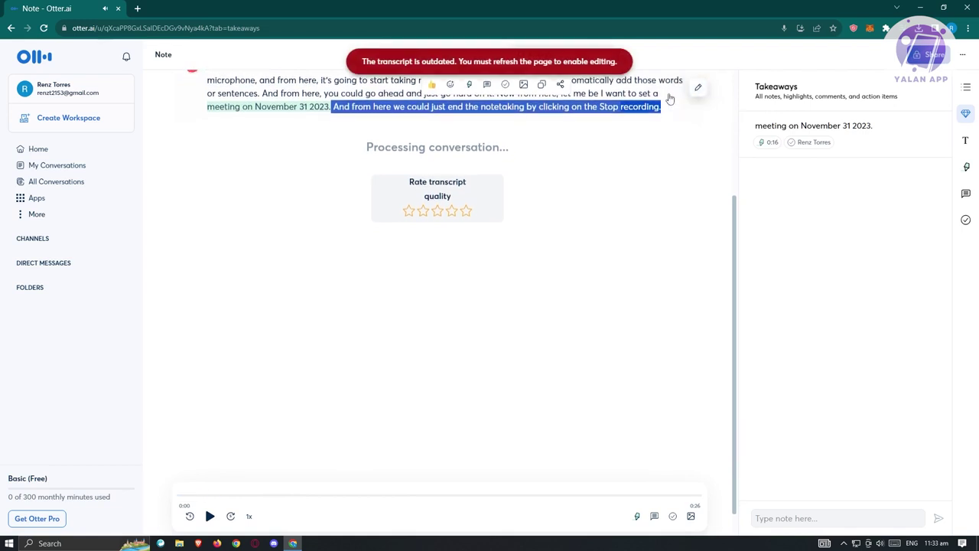
click(45, 27)
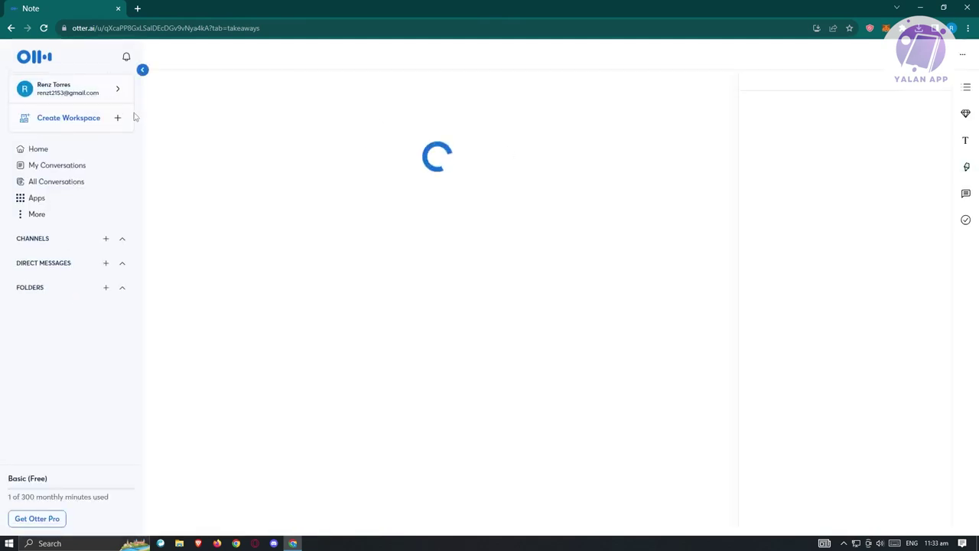
Edit the transcript at the word 'from', save it with Done, and open the Note's Share settings.
click(685, 88)
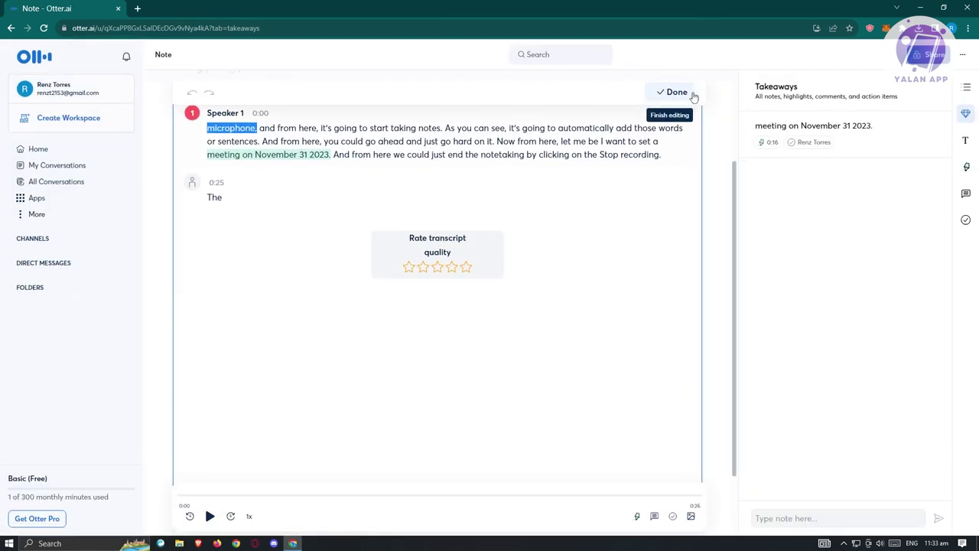
click(529, 132)
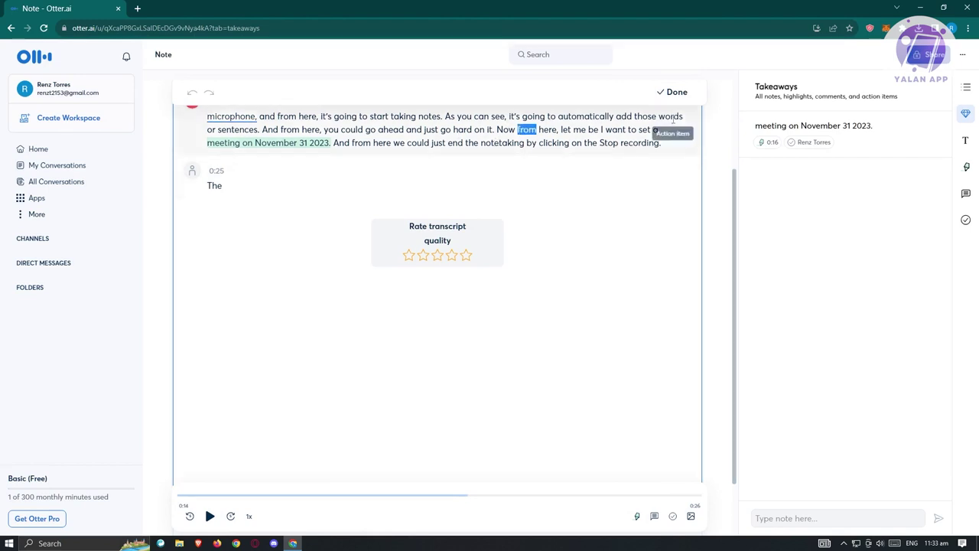
click(673, 91)
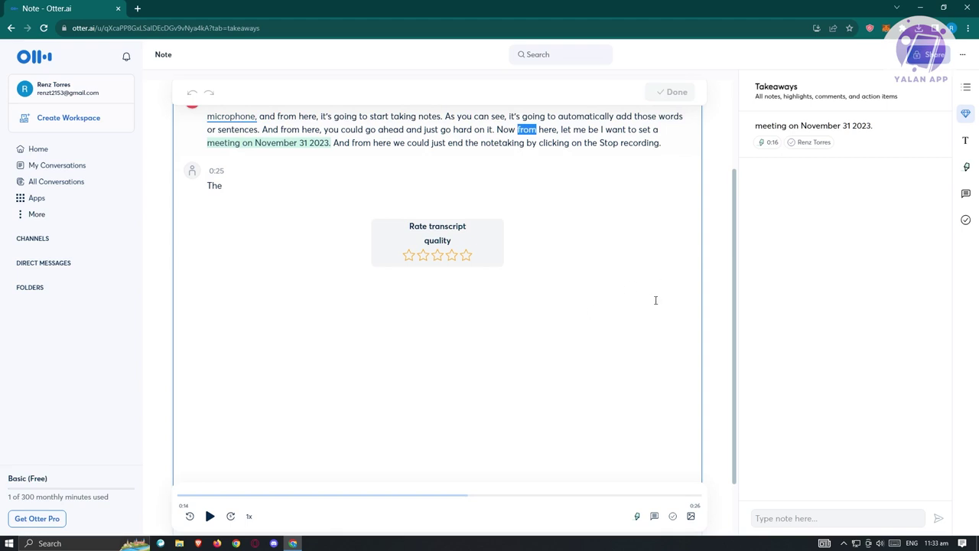
click(929, 54)
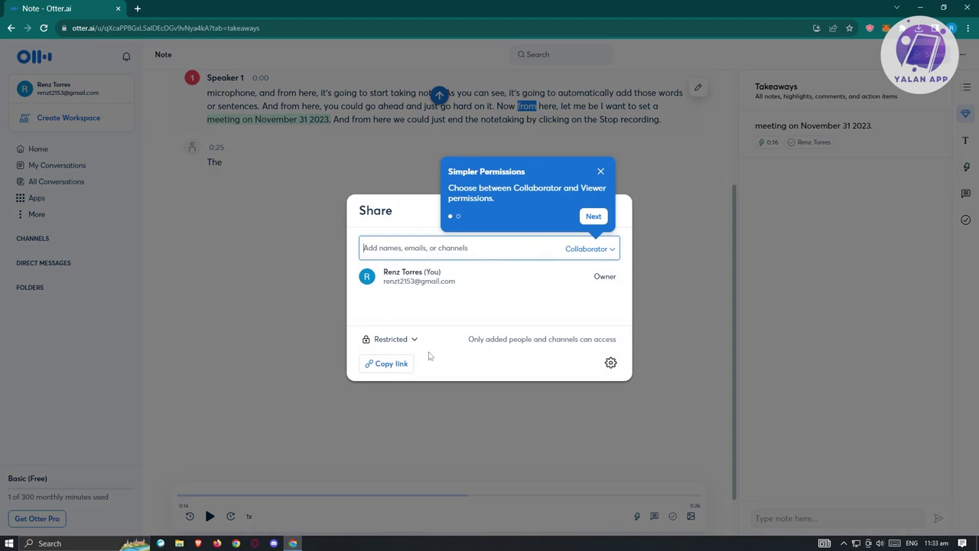
Dismiss the Simpler Permissions tip and close the Share dialog.
click(600, 169)
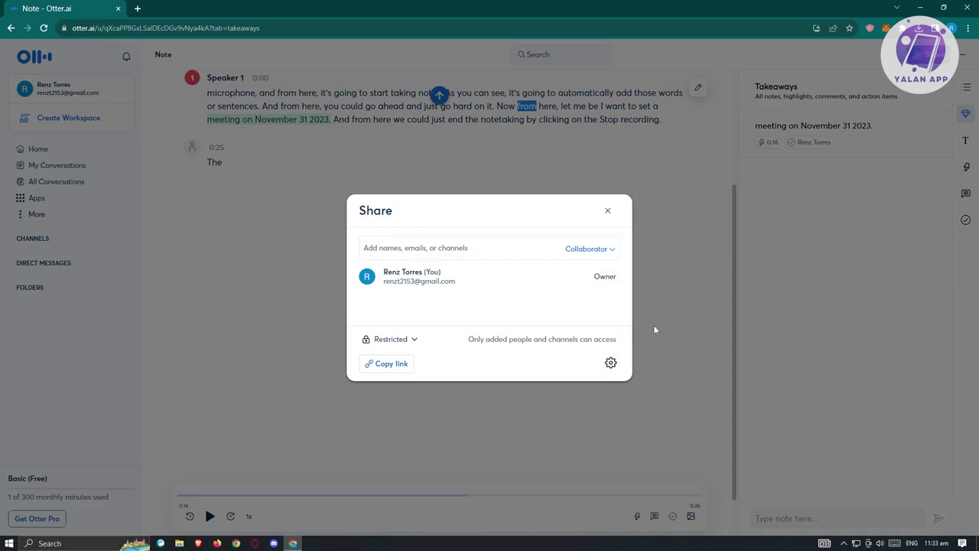
click(615, 213)
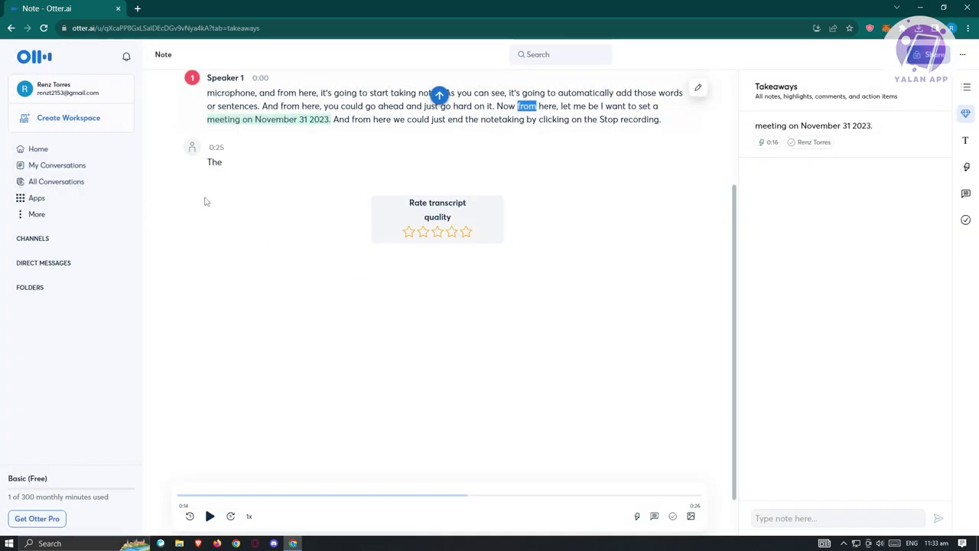
Return to Home, then open and close the 'Transcribe audio and video' import dialog.
click(44, 151)
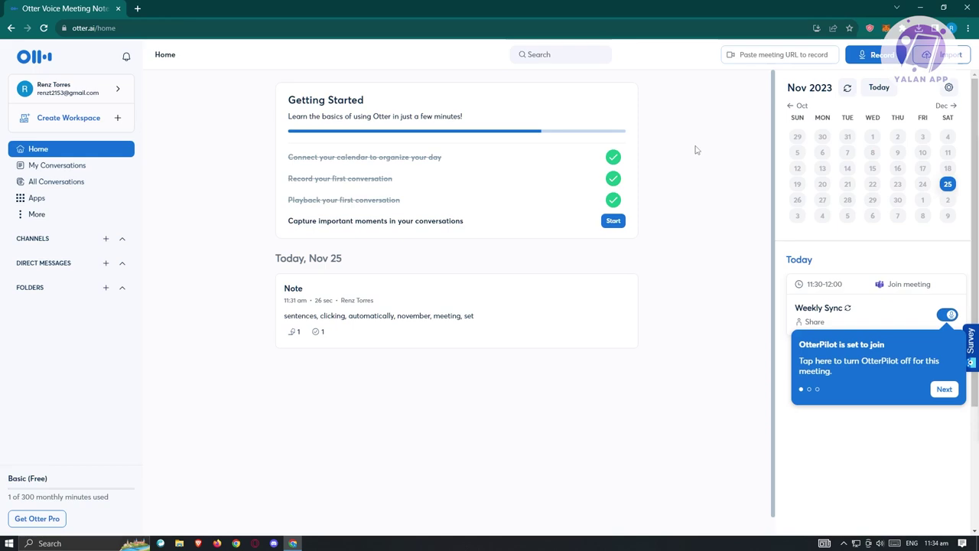
click(952, 55)
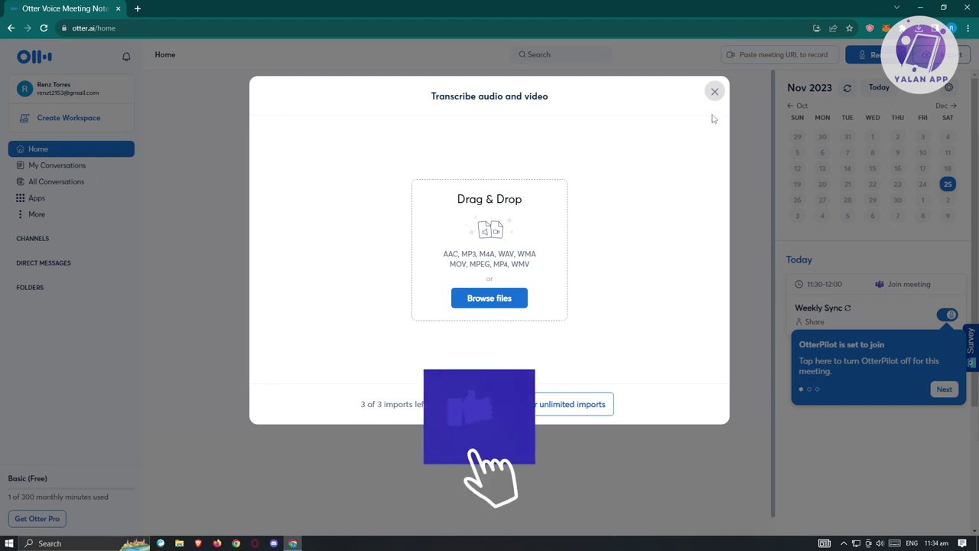
click(715, 92)
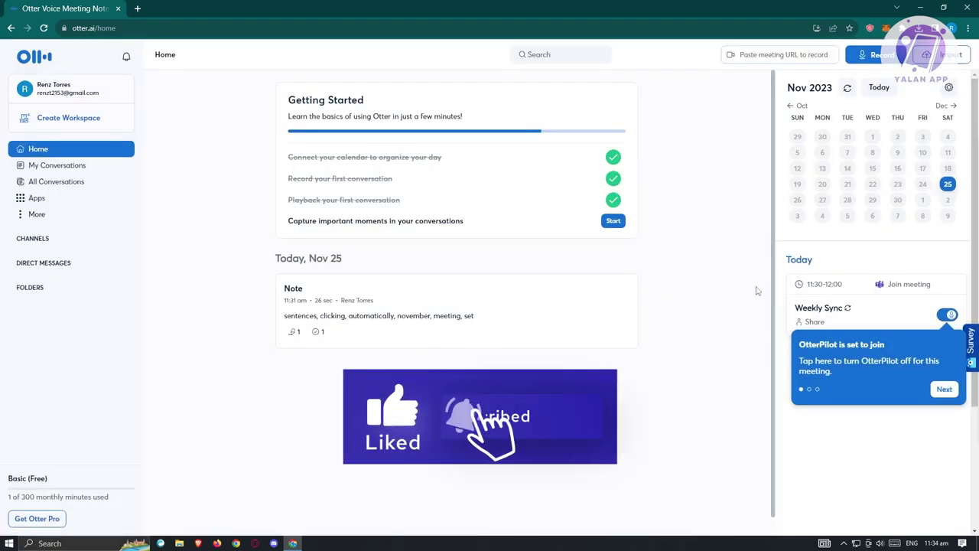